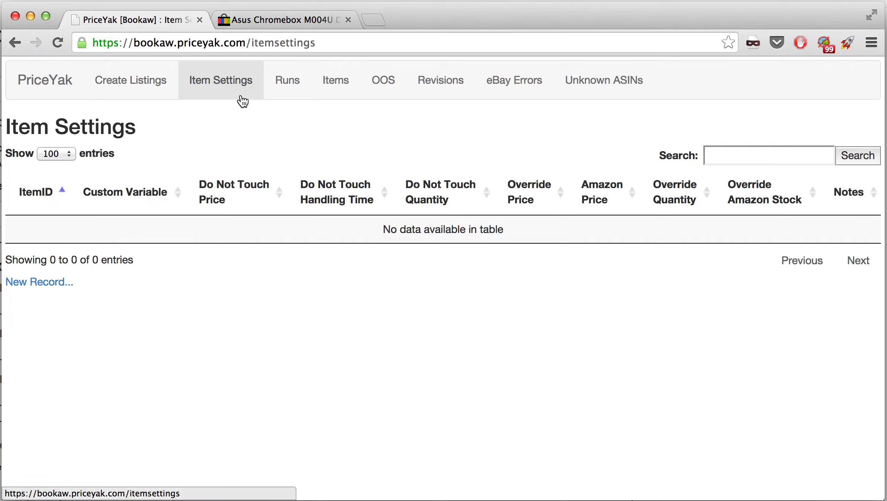
Start a new item settings record and look over its form from the item details to the notes
click(25, 288)
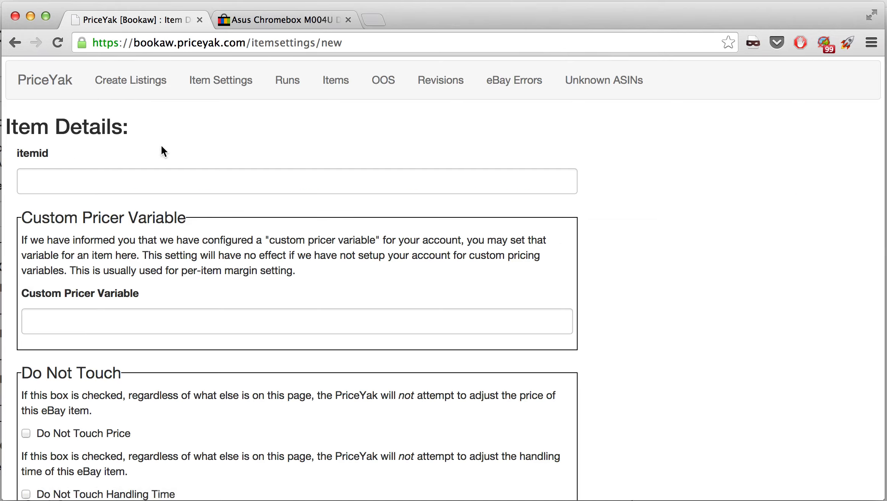
scroll(231, 323, down, 20)
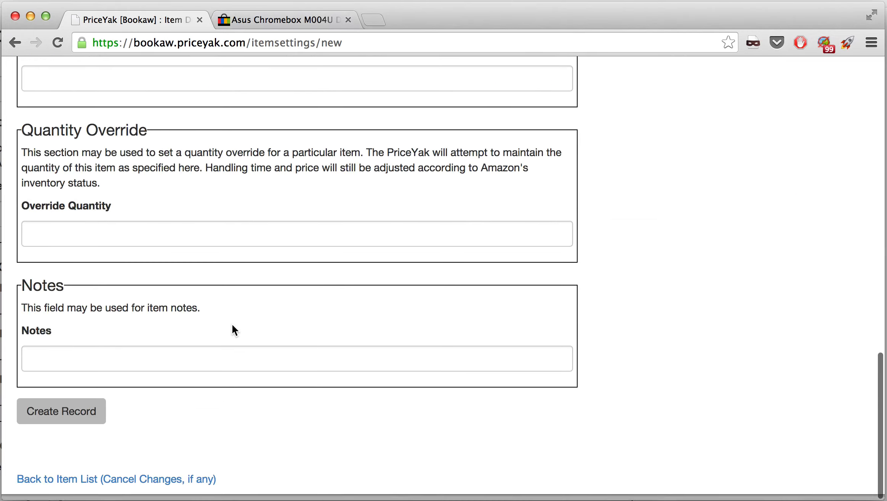
scroll(231, 324, up, 10)
scroll(232, 324, up, 8)
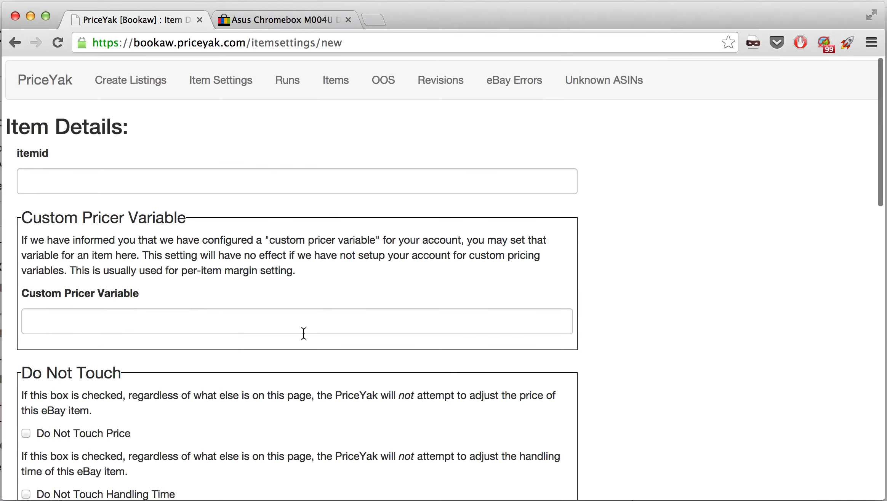
click(135, 176)
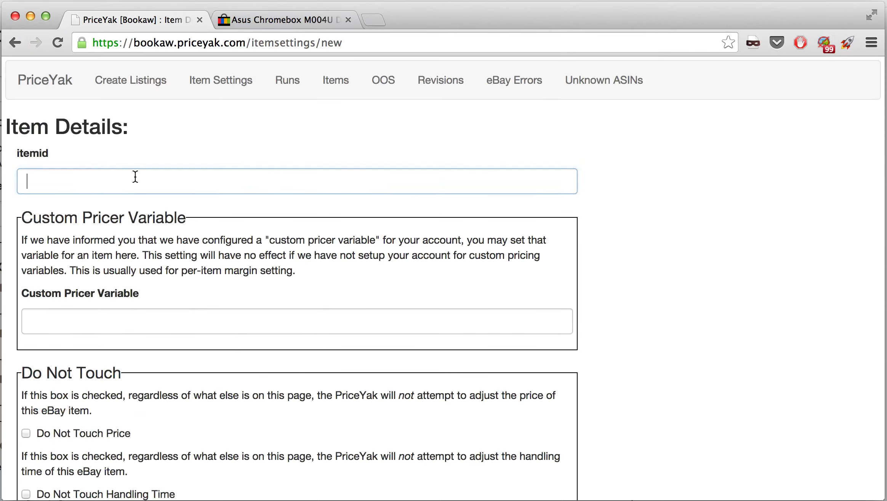
key(ctrl+Tab)
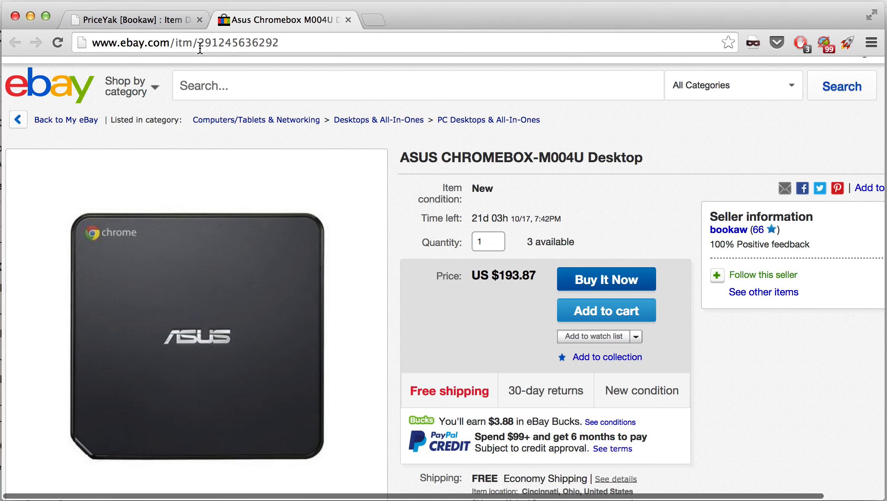
drag(198, 43, 278, 44)
key(super+c)
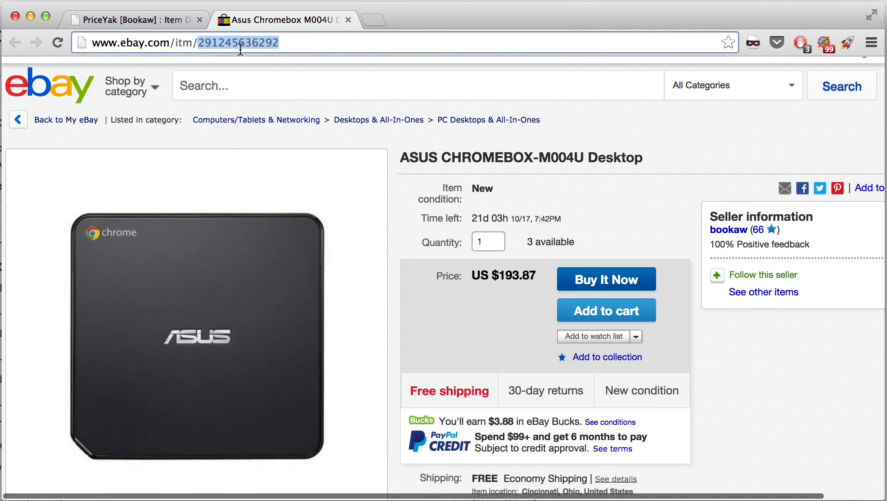
click(154, 21)
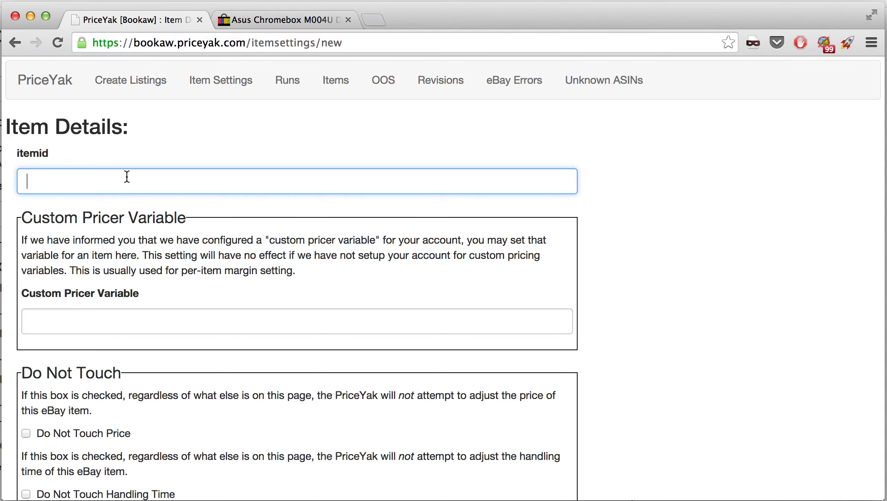
key(super+v)
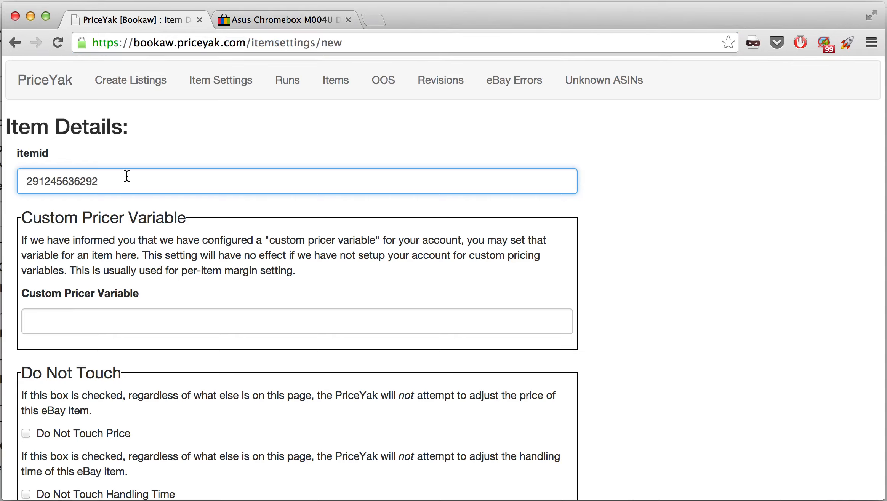
Enter 10.00 as the custom pricer variable and clear the value again
scroll(116, 282, down, 2)
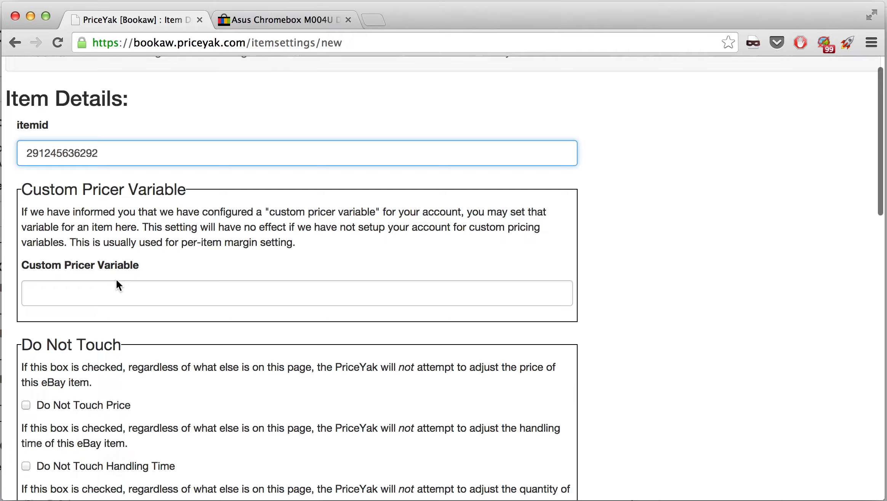
scroll(116, 284, down, 5)
scroll(115, 284, up, 3)
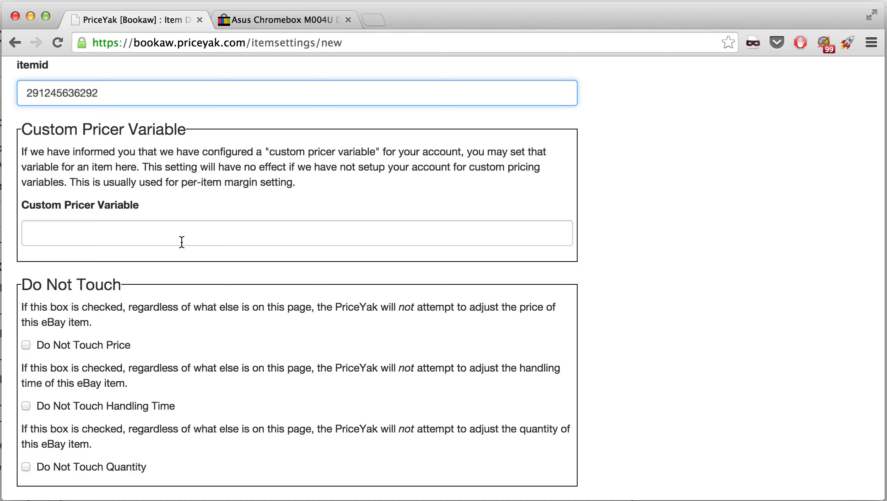
click(122, 235)
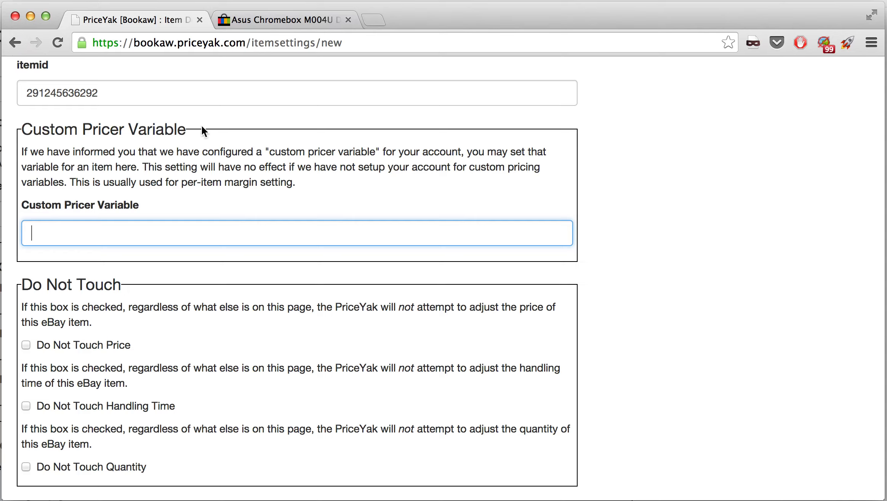
text(10.00)
key(Tab)
click(174, 230)
key(super+a)
key(BackSpace)
Tick Do Not Touch for price, handling time and quantity, and untick all three again
scroll(204, 215, down, 3)
scroll(203, 211, down, 3)
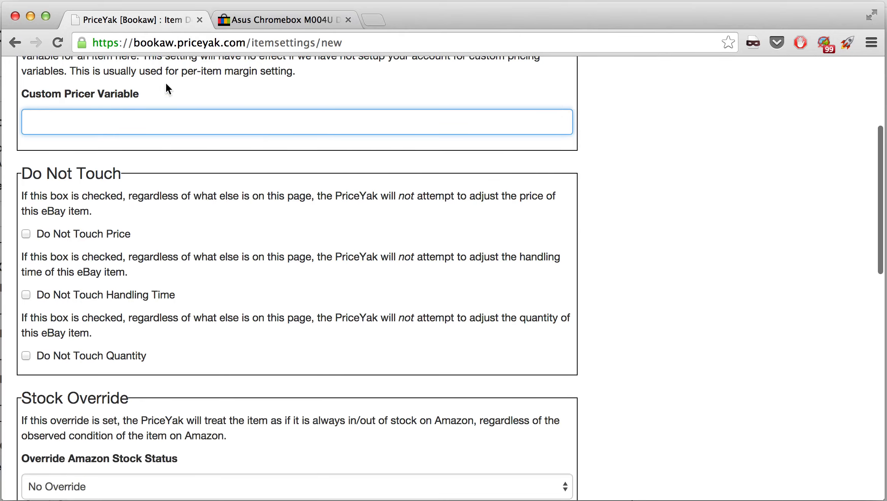
scroll(163, 233, down, 5)
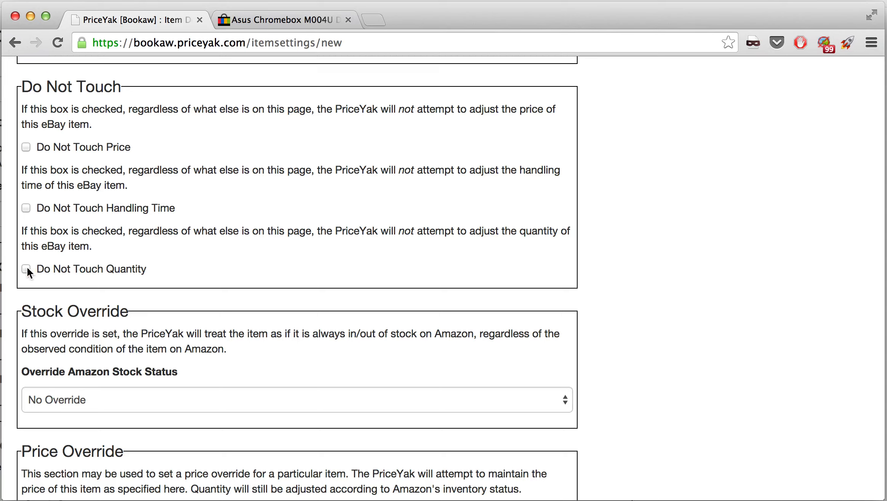
click(26, 147)
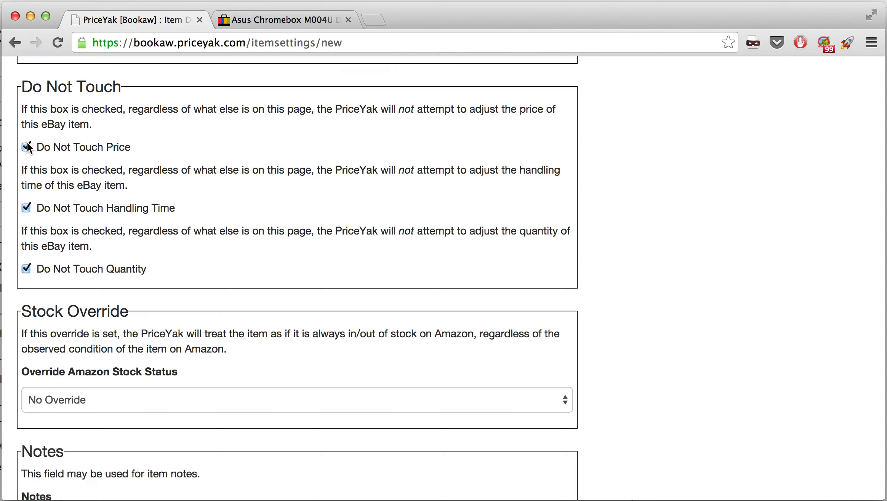
click(26, 146)
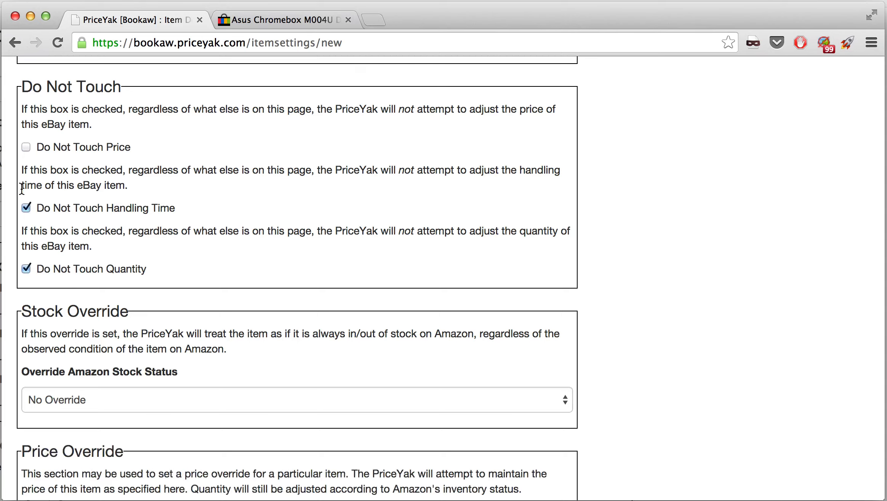
click(24, 268)
Set the Amazon stock status override to Force Out-of-Stock
scroll(95, 308, down, 5)
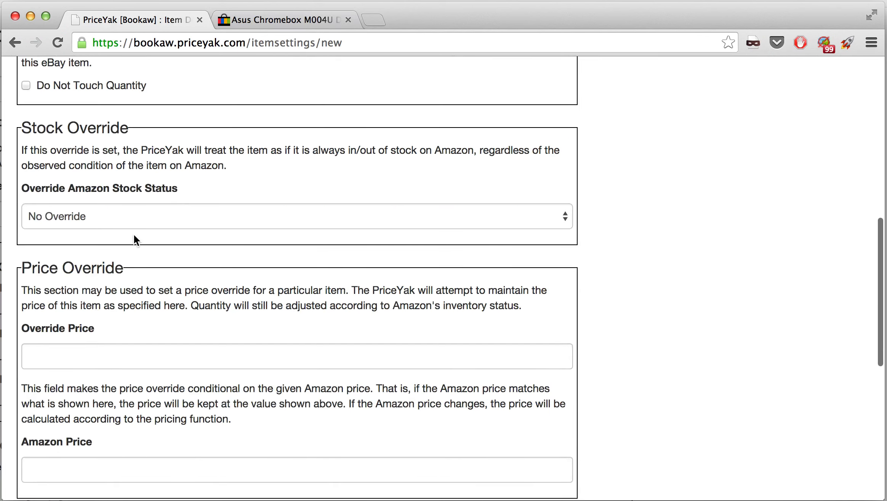
click(142, 223)
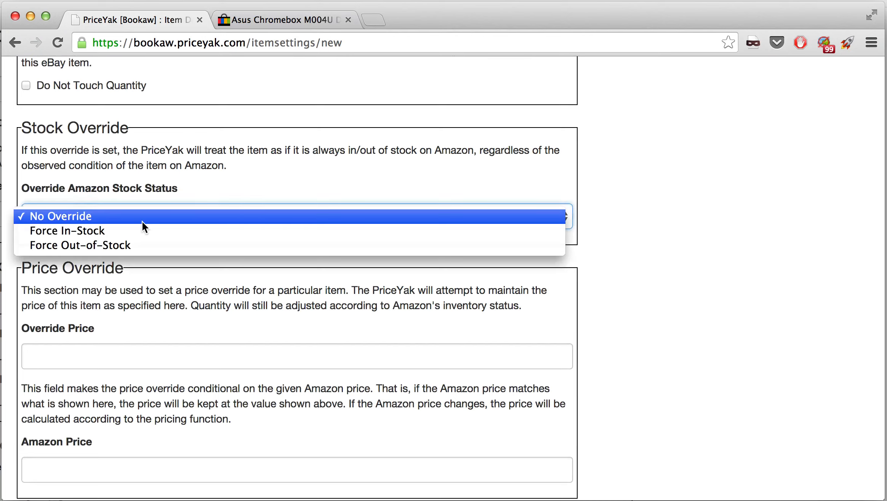
click(155, 245)
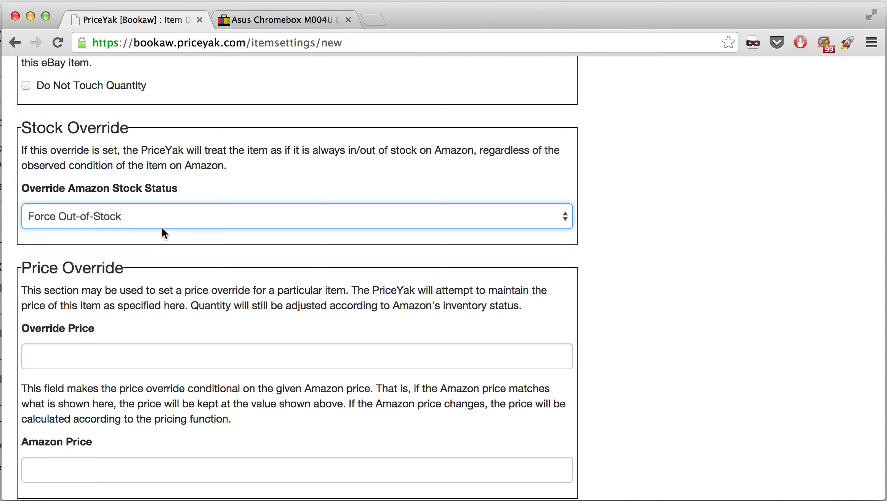
Switch the Amazon stock status override to Force In-Stock
click(164, 222)
click(171, 222)
click(180, 217)
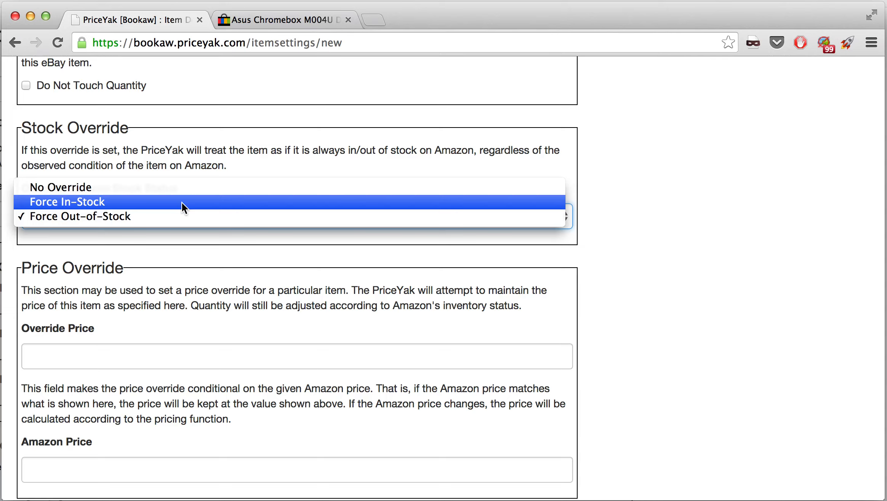
click(181, 202)
Set the item's override price to 200.00 in the Price Override section
scroll(148, 266, down, 10)
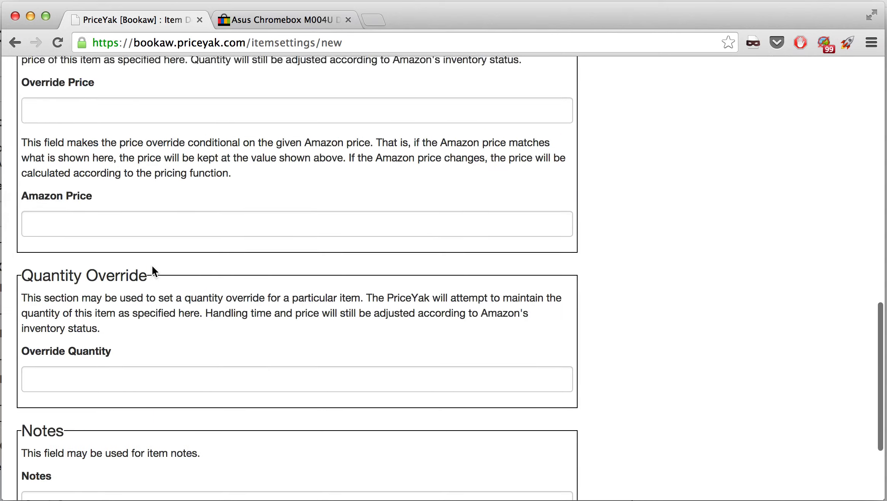
scroll(152, 265, up, 3)
click(109, 169)
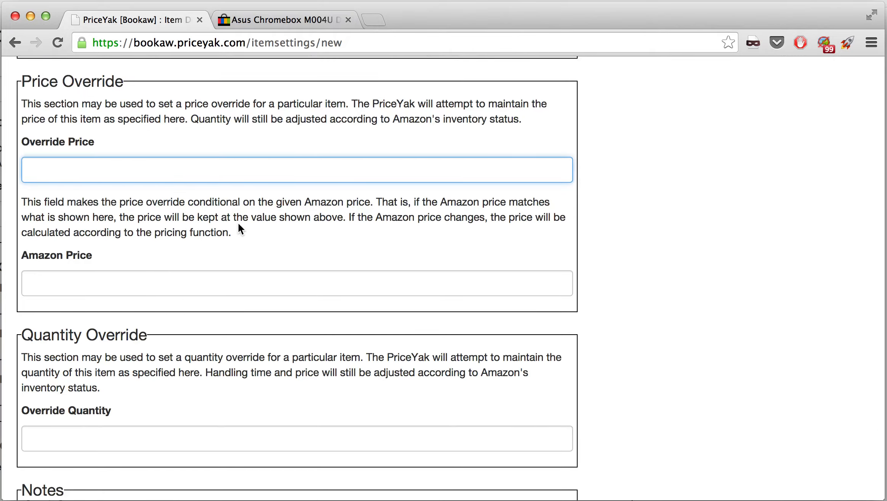
key(ctrl+Tab)
key(ctrl+shift+Tab)
text(200.00)
key(Tab)
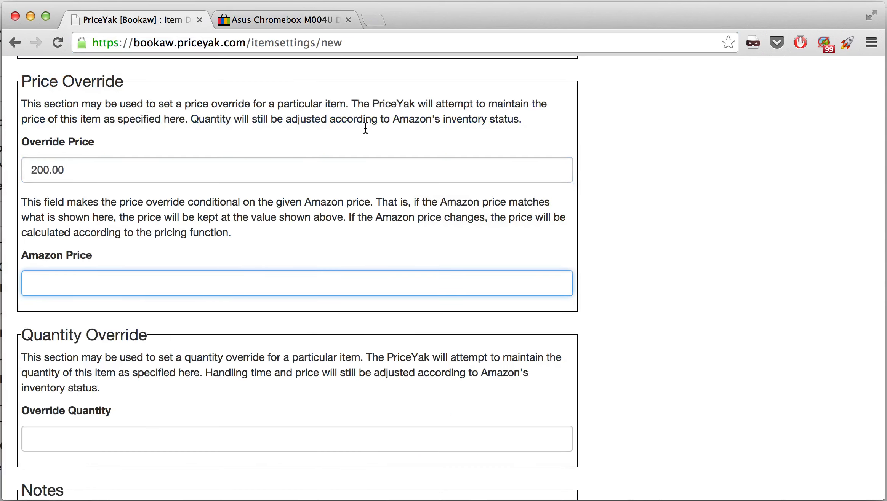
Check the Chromebox's selling price on the eBay listing and return to the record's Amazon Price field
key(ctrl+Tab)
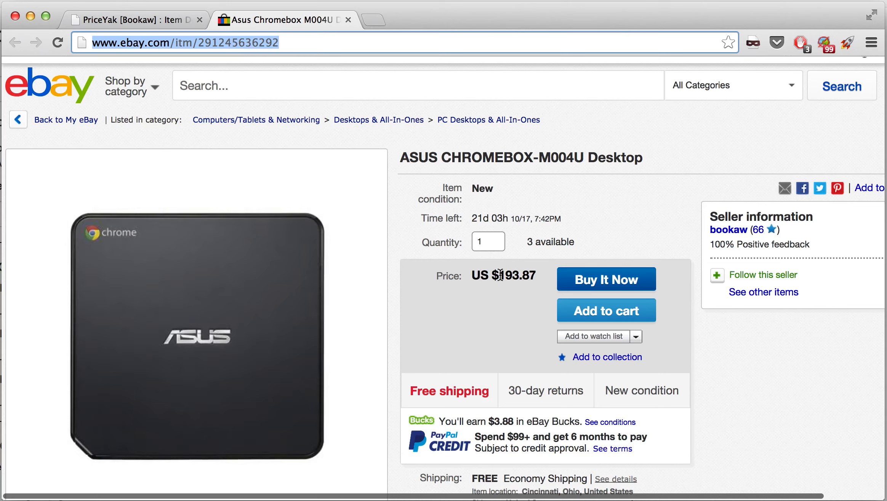
key(ctrl+shift+Tab)
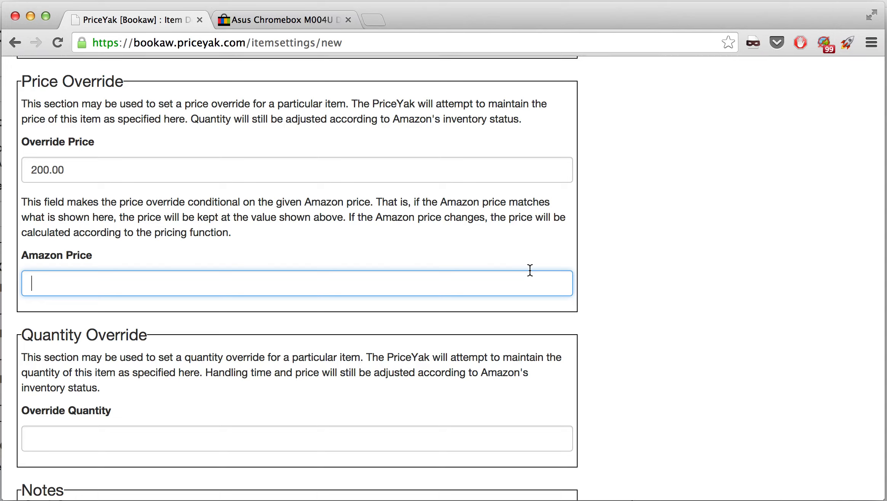
click(211, 155)
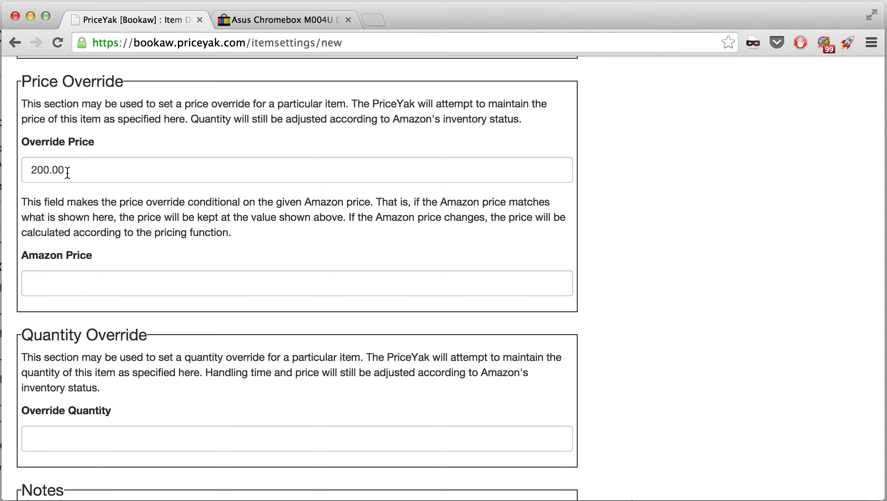
double_click(72, 167)
click(101, 288)
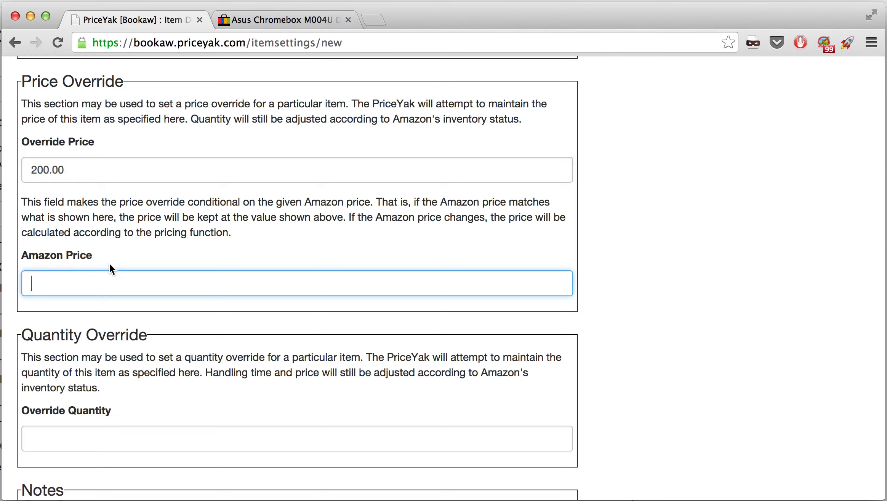
Search Amazon for the eBay listing's title, ASUS CHROMEBOX-M004U Desktop, and open the matching product page
key(ctrl+Tab)
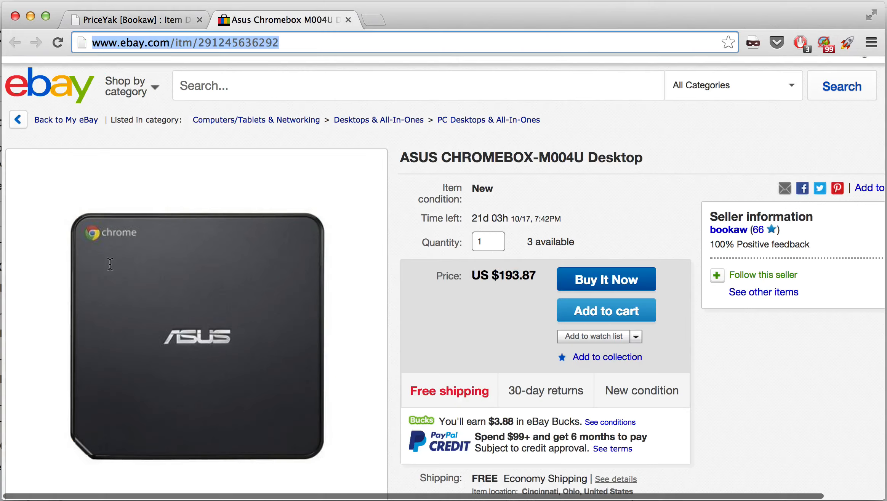
triple_click(464, 155)
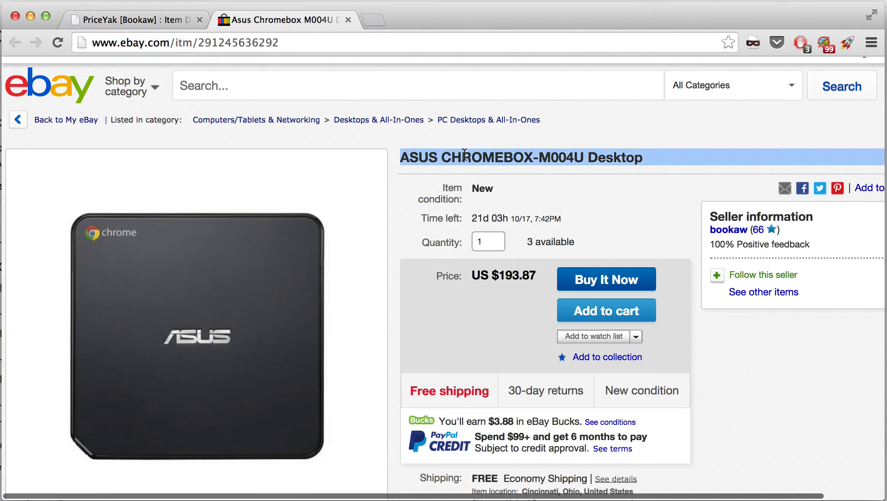
key(super+c)
key(super+t)
text(amazon)
key(Tab)
key(super+v)
key(Return)
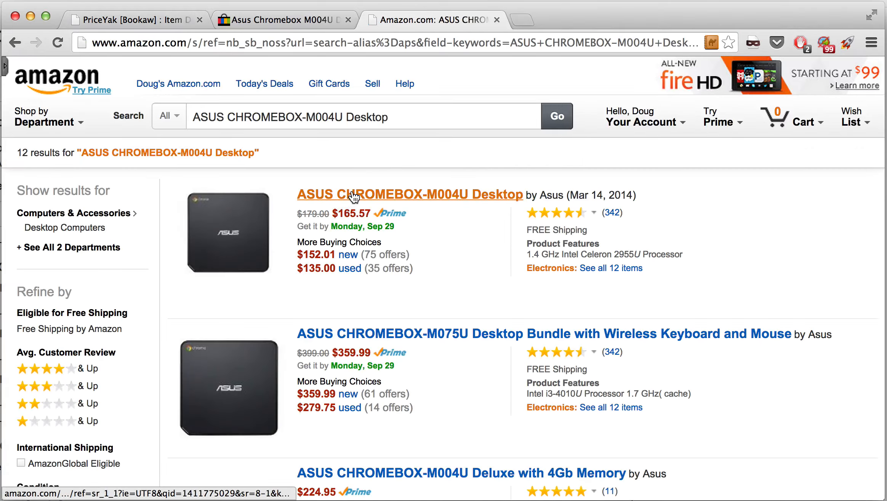
click(353, 195)
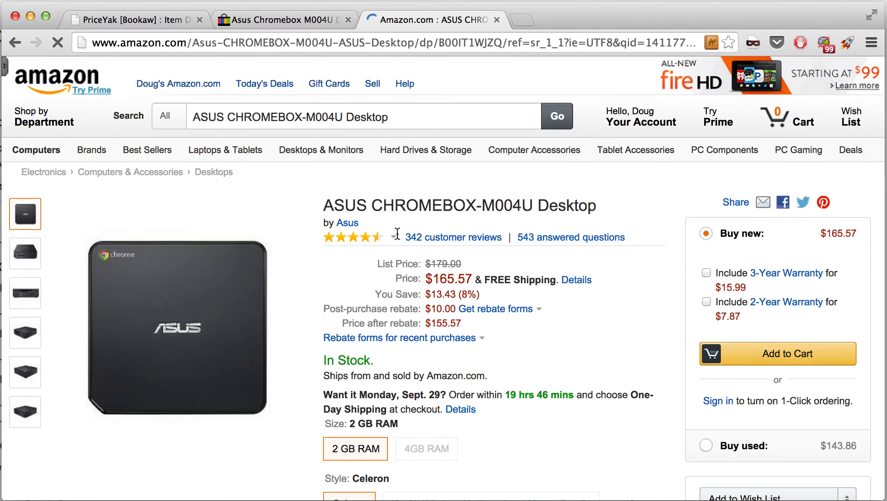
Compare the listing prices and copy the Amazon product's price, 165.57, into the record's Amazon Price condition
key(super+2)
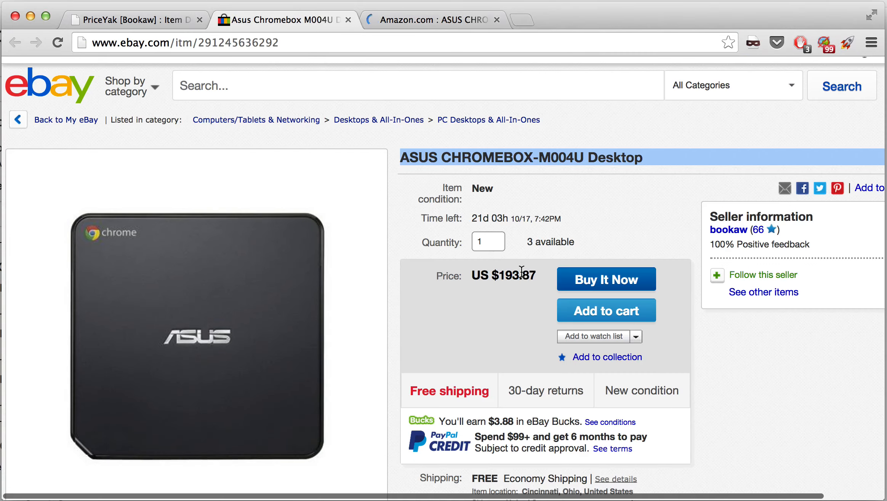
key(super+3)
key(super+1)
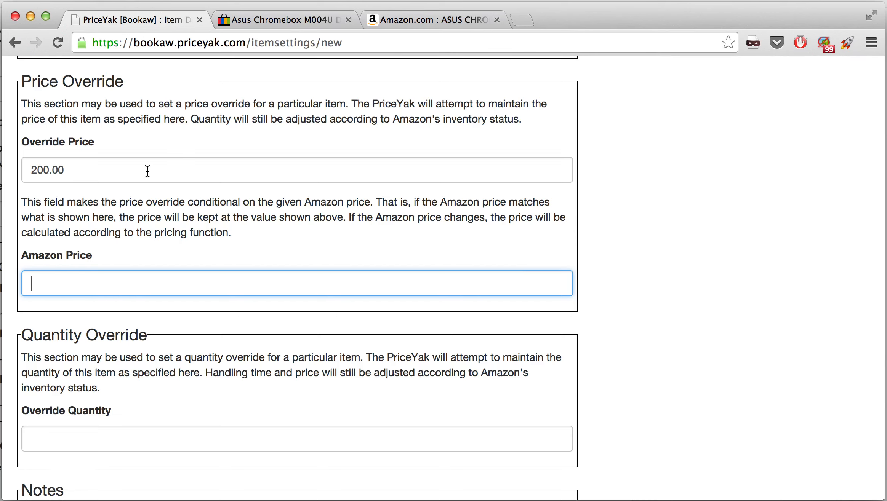
key(super+3)
drag(473, 281, 431, 284)
key(super+c)
key(super+1)
key(super+v)
Add the note "some notes." to the item settings, leaving the override quantity empty, and create the record
scroll(256, 313, down, 5)
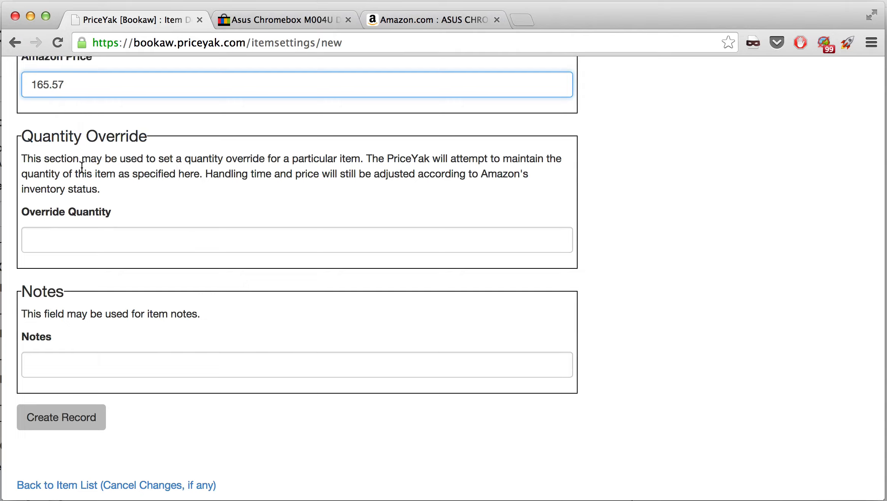
click(85, 233)
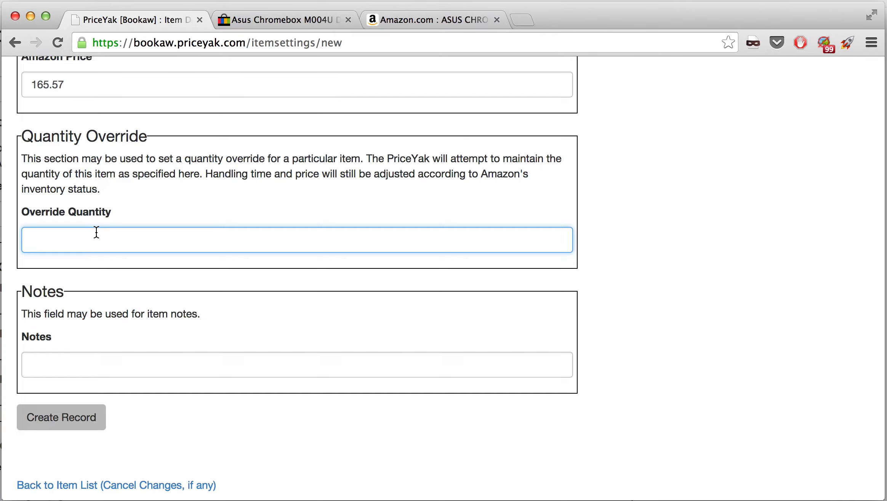
click(85, 365)
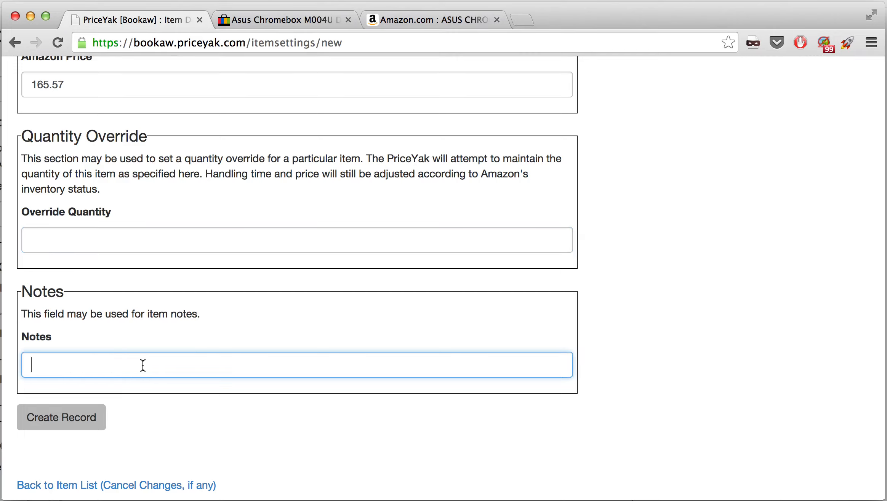
text(some notes.)
click(92, 425)
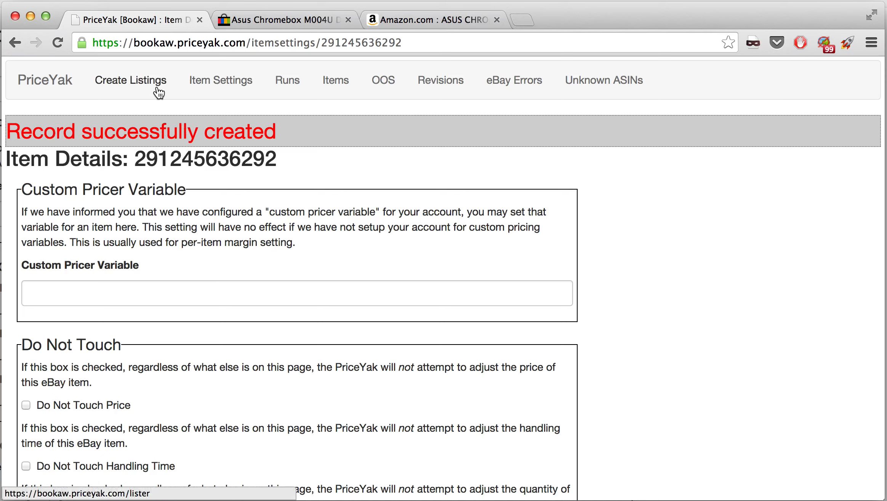
Reopen the new Chromebox record from the Item Settings list and delete it
click(213, 84)
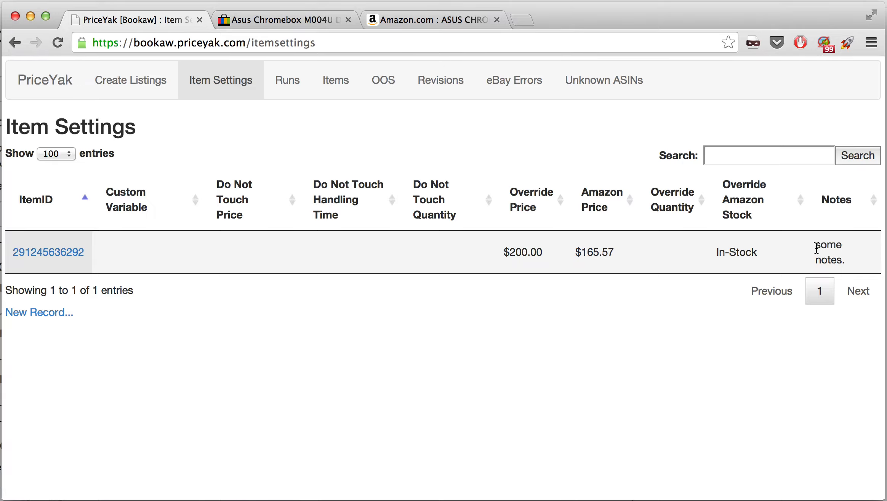
click(66, 254)
scroll(65, 261, down, 5)
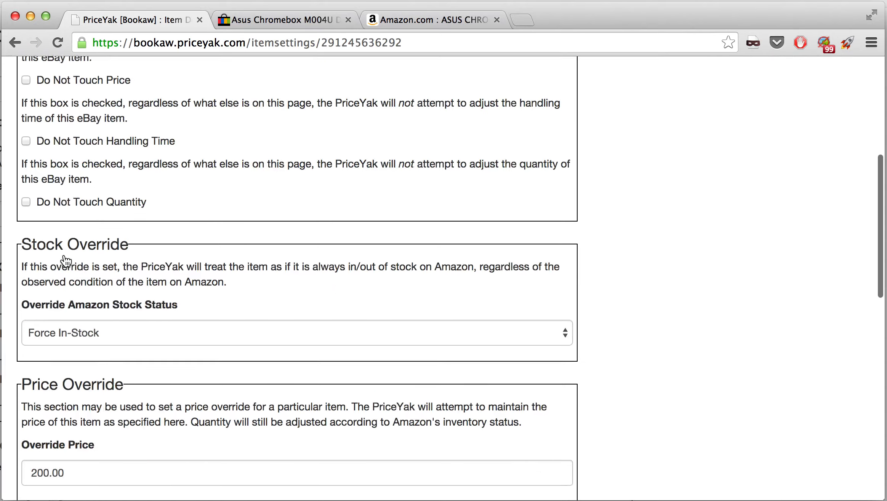
scroll(218, 219, down, 8)
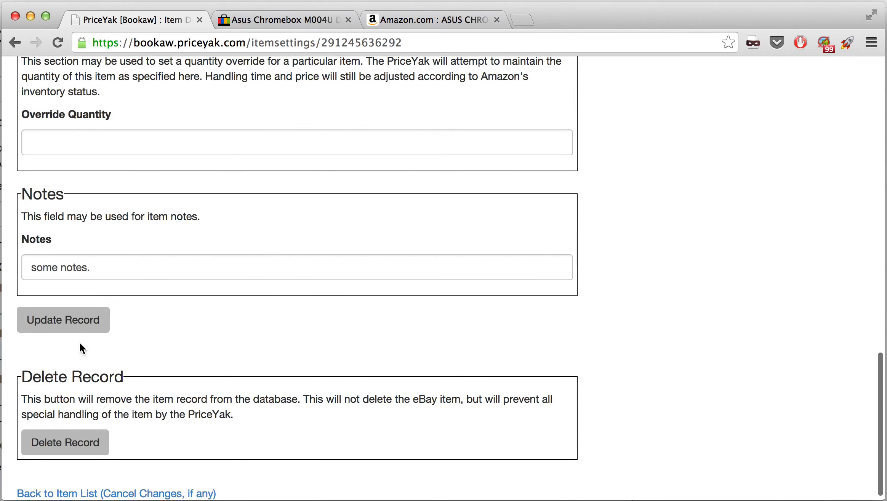
scroll(206, 288, down, 2)
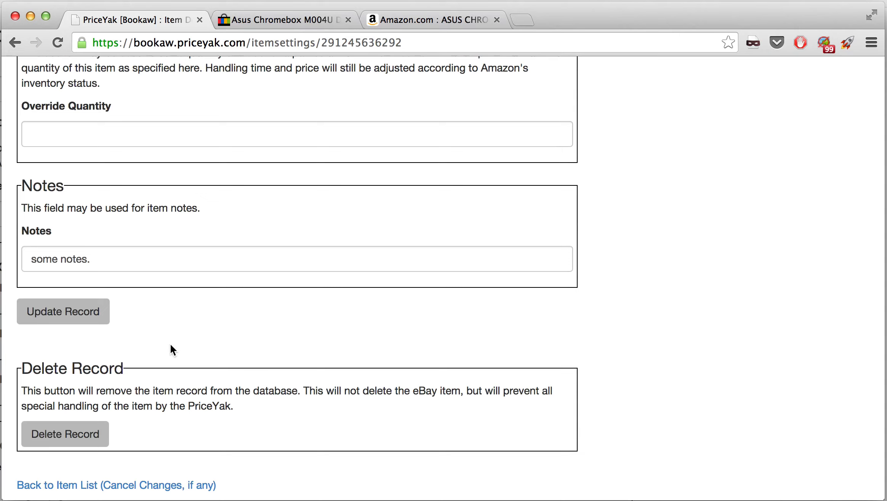
click(76, 443)
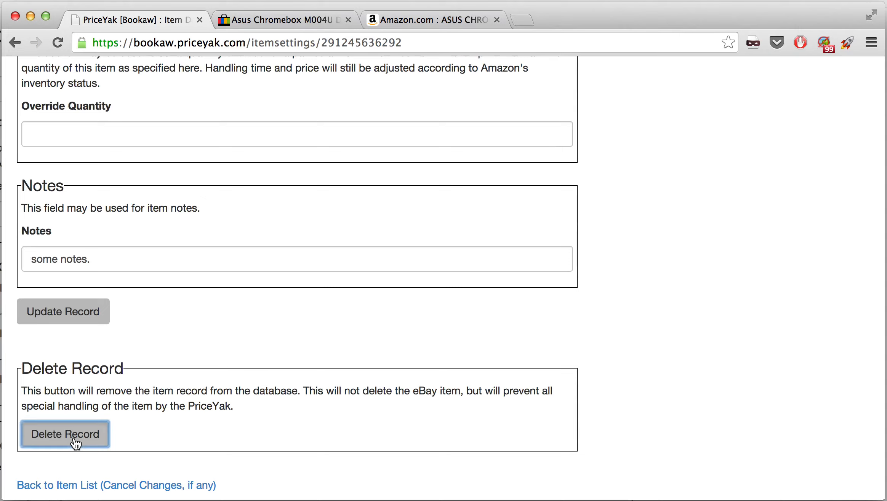